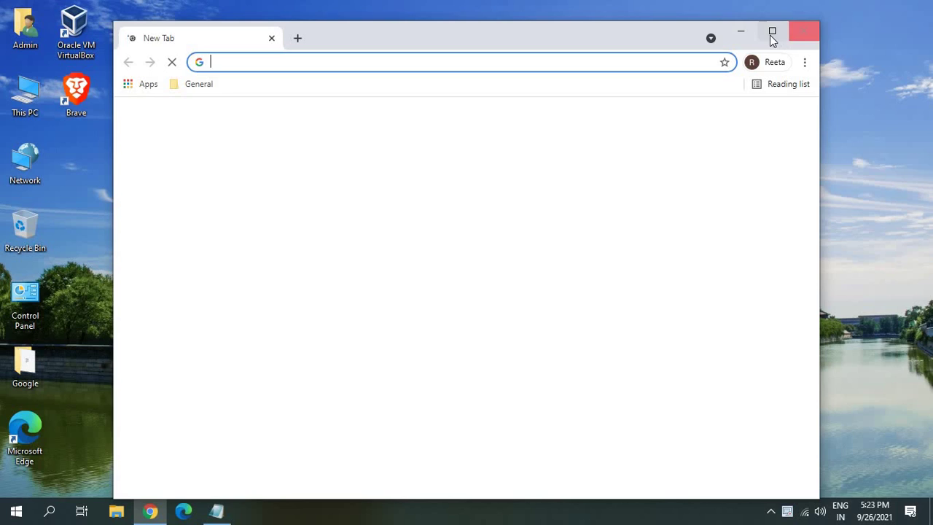
# Step: Search the web for "bluestack download" in a maximized browser window and open the official BlueStacks download page
pyautogui.click(770, 32)
pyautogui.click(293, 37)
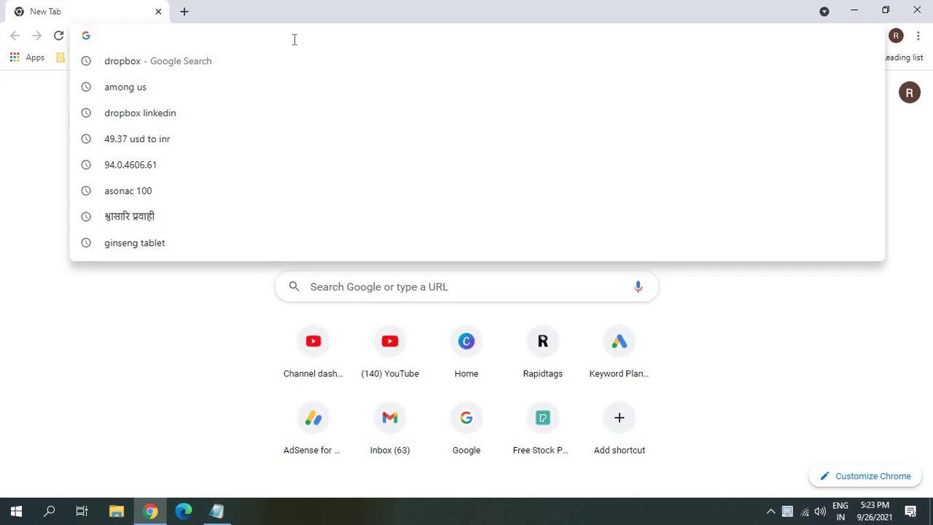
pyautogui.write('bluestack download')
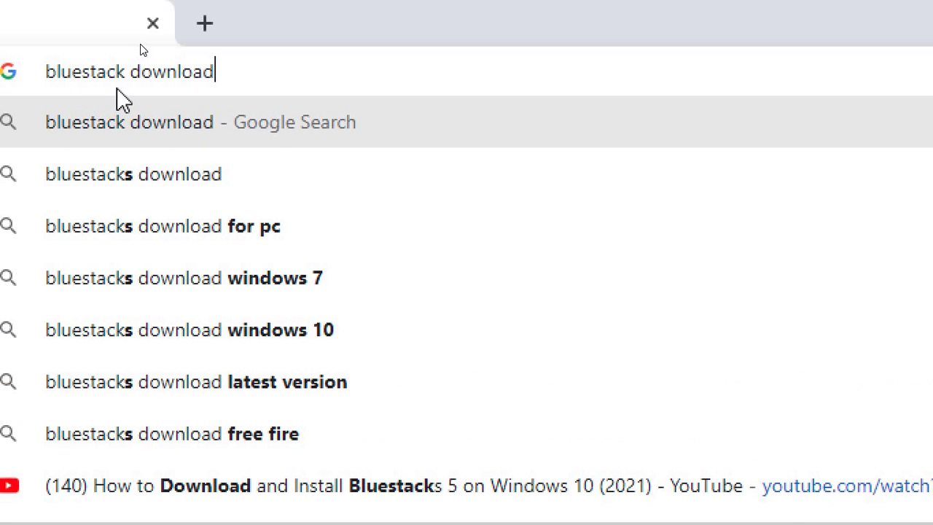
pyautogui.press('Return')
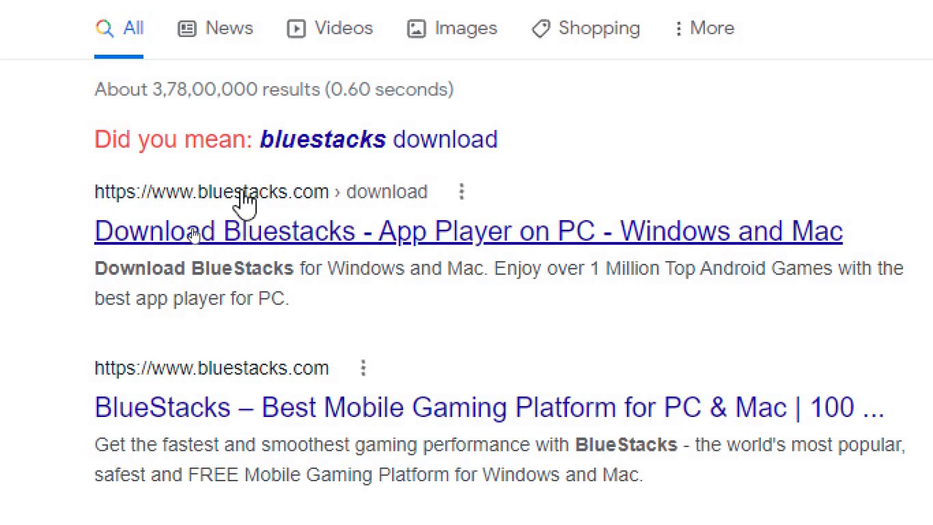
pyautogui.click(243, 245)
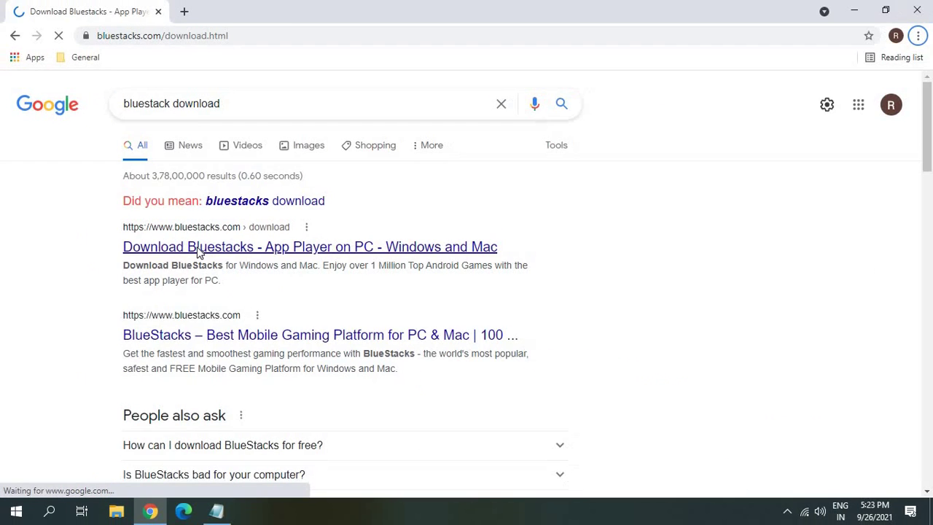
# Step: Review the BlueStacks 5 versions offered for Windows and macOS on the download page
pyautogui.scroll(-1, 197, 252)
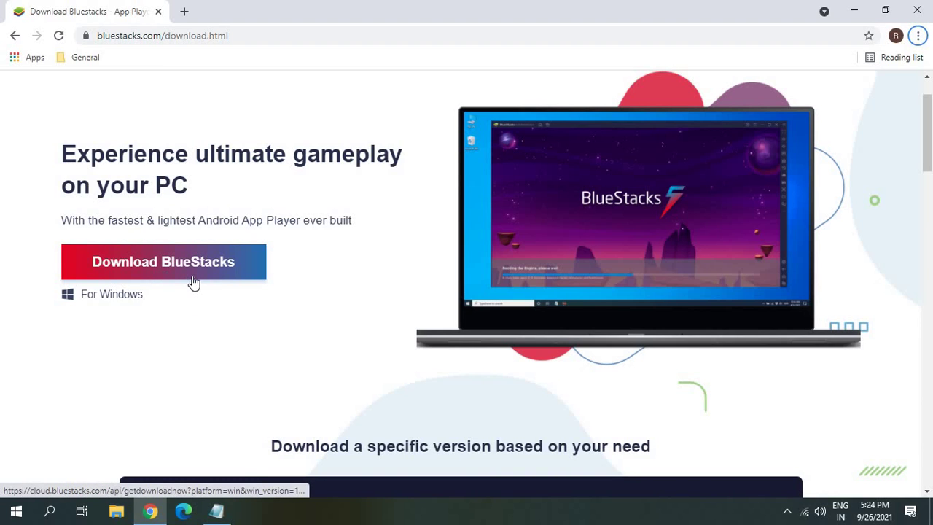
pyautogui.scroll(-2, 192, 281)
pyautogui.scroll(-4, 194, 283)
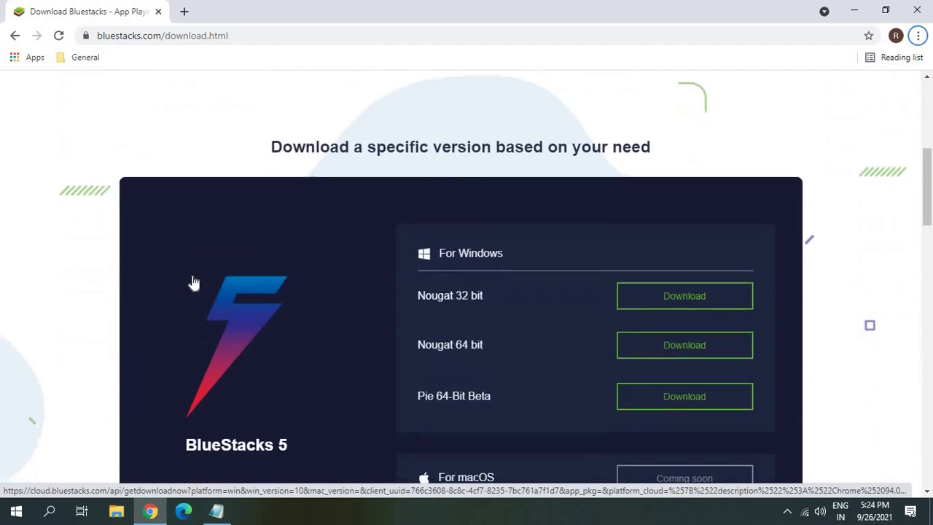
pyautogui.scroll(3, 194, 283)
pyautogui.scroll(-3, 194, 283)
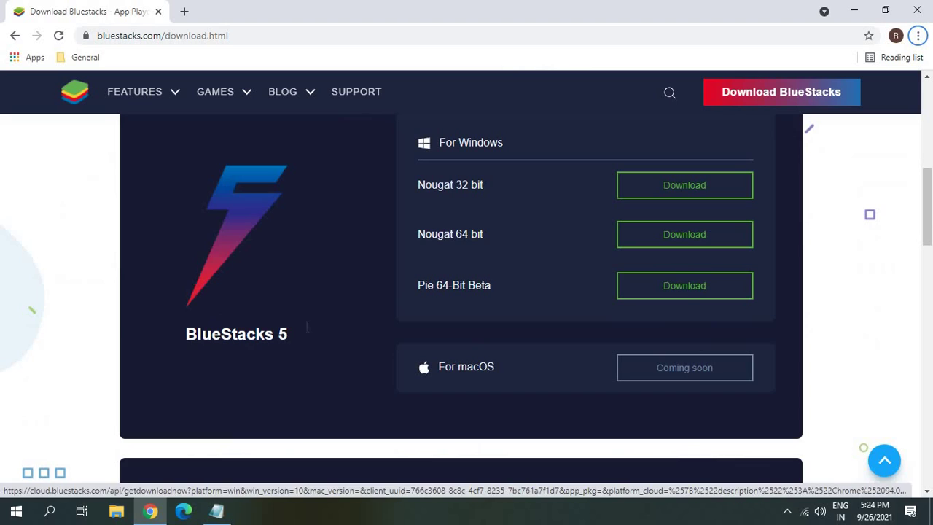
pyautogui.scroll(1, 408, 269)
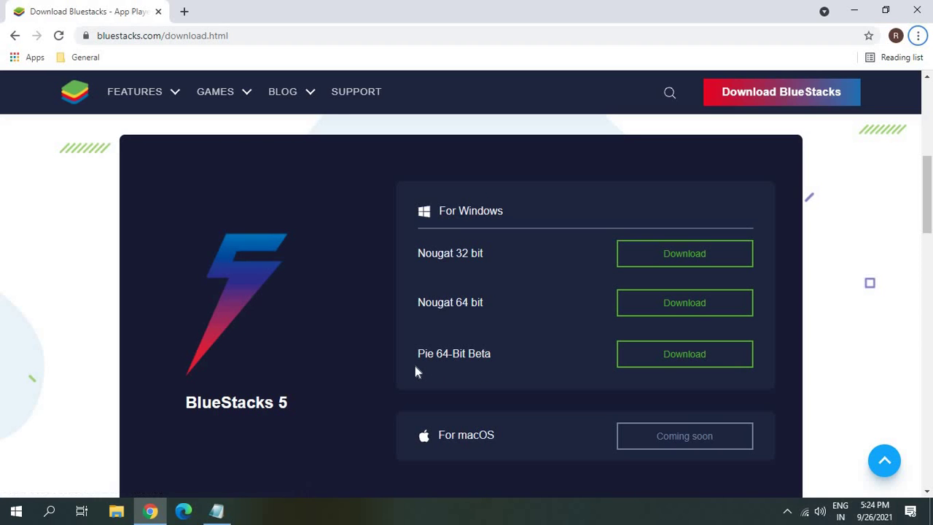
pyautogui.scroll(5, 306, 386)
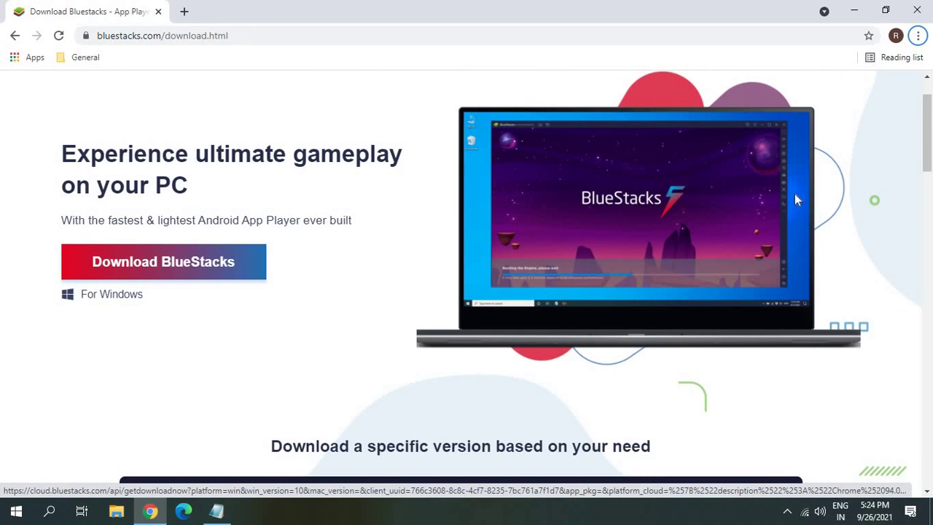
# Step: Download the main BlueStacks installer for Windows, launch it, and minimize the browser
pyautogui.click(188, 275)
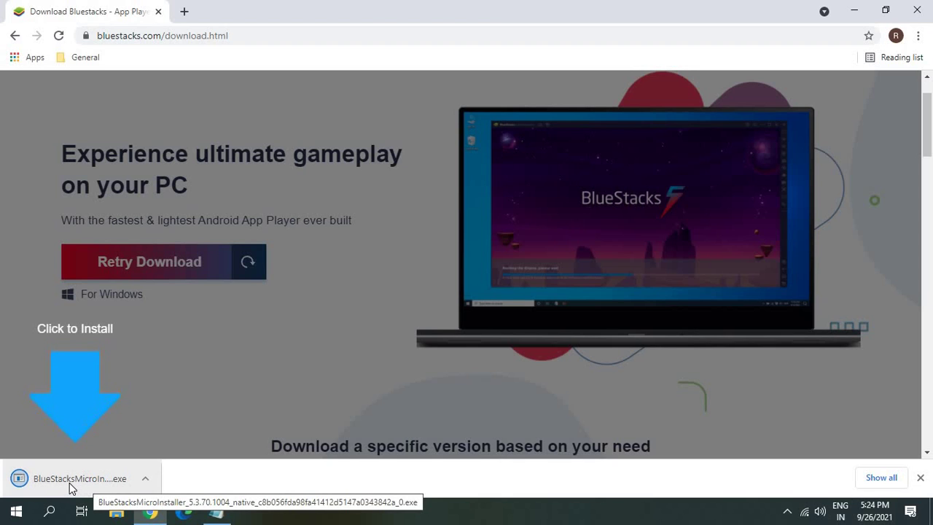
pyautogui.click(70, 487)
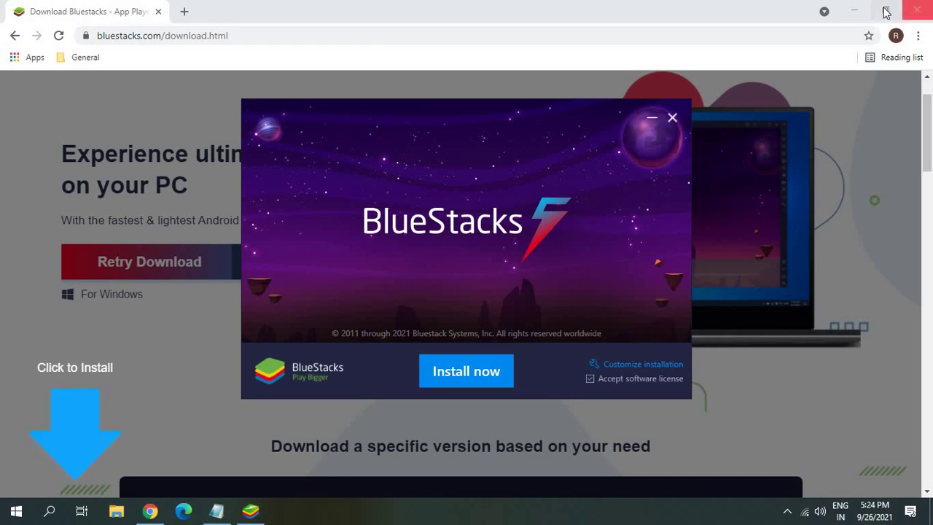
pyautogui.click(854, 12)
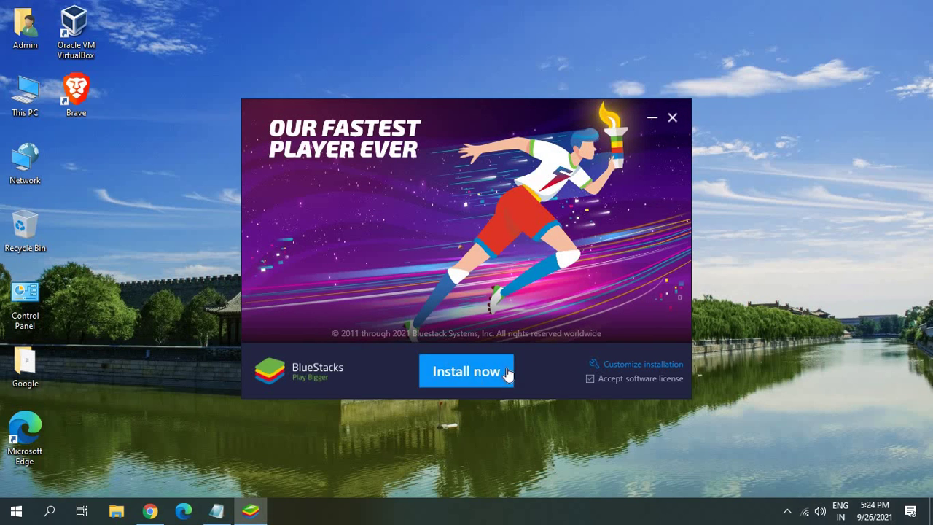
# Step: Inspect the data path in the custom installation options, browse the folders on Local Disk (C:), and cancel the folder selection
pyautogui.click(453, 373)
pyautogui.click(640, 366)
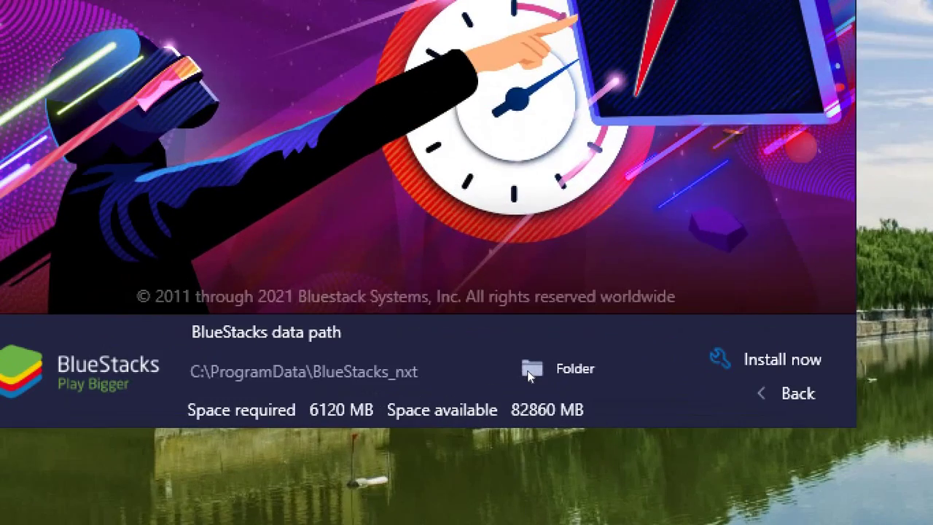
pyautogui.click(529, 370)
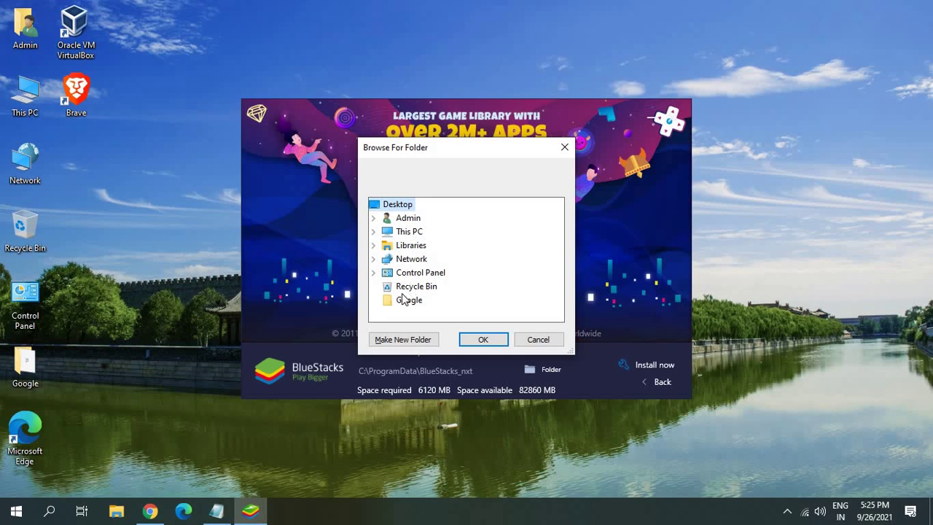
pyautogui.doubleClick(415, 231)
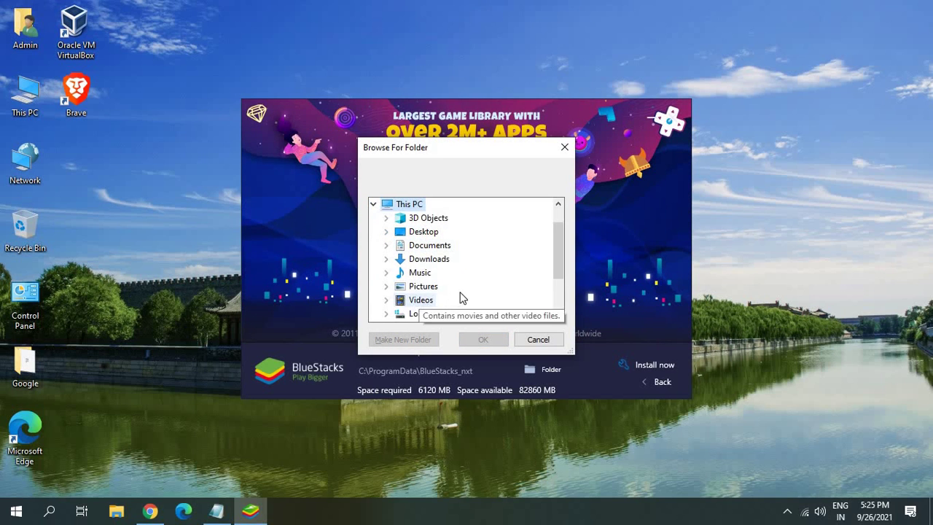
pyautogui.scroll(-1, 464, 294)
pyautogui.click(436, 274)
pyautogui.doubleClick(436, 274)
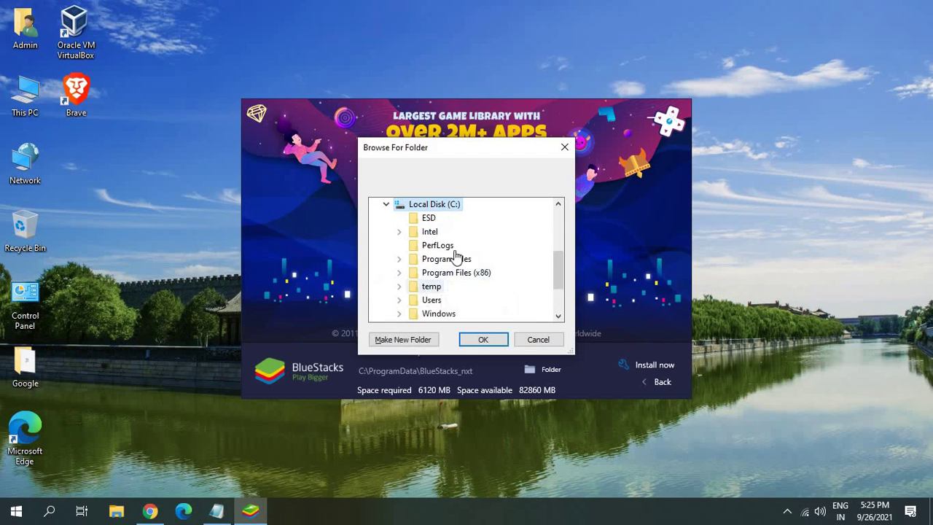
pyautogui.click(387, 205)
pyautogui.click(539, 341)
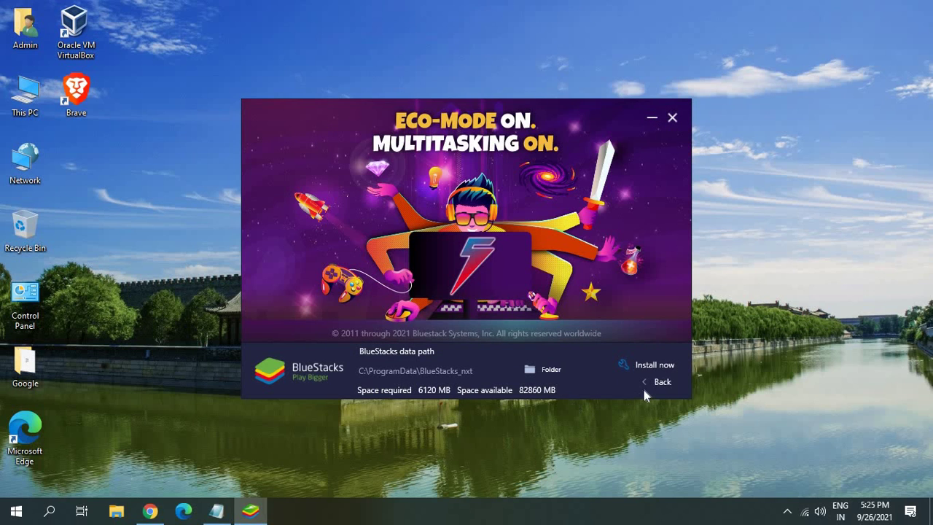
# Step: Return to the installer's main screen and install BlueStacks with the default data path
pyautogui.click(662, 384)
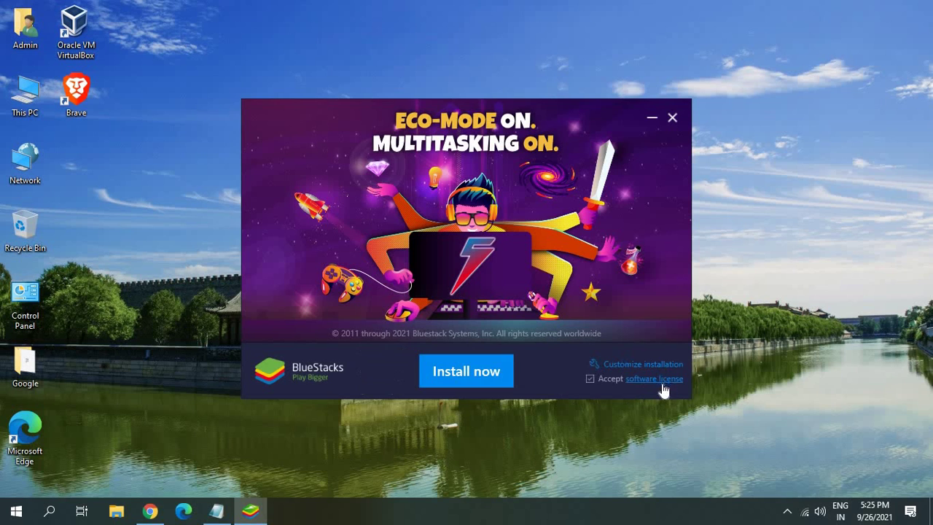
pyautogui.click(470, 372)
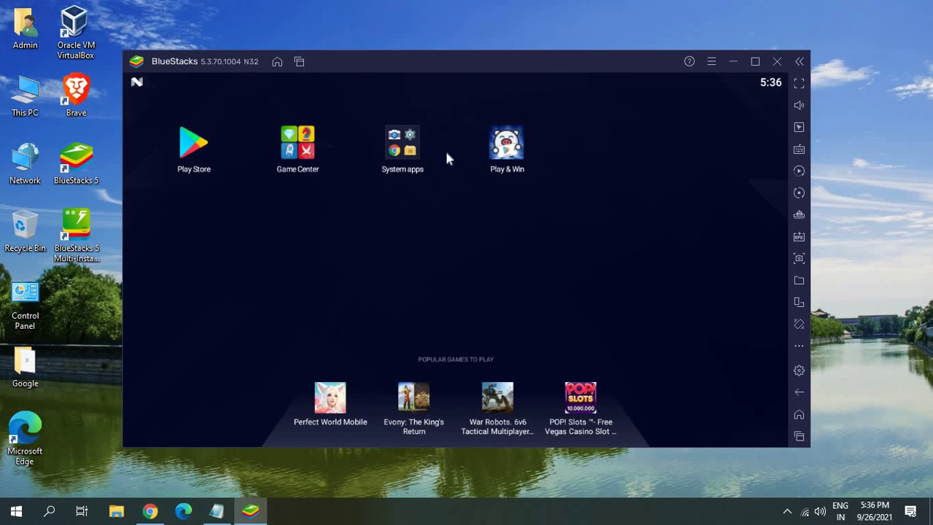
# Step: Examine the CPU allocation, memory allocation, performance mode and frame rate options in the BlueStacks performance settings, keeping the frame rate at 60
pyautogui.click(711, 62)
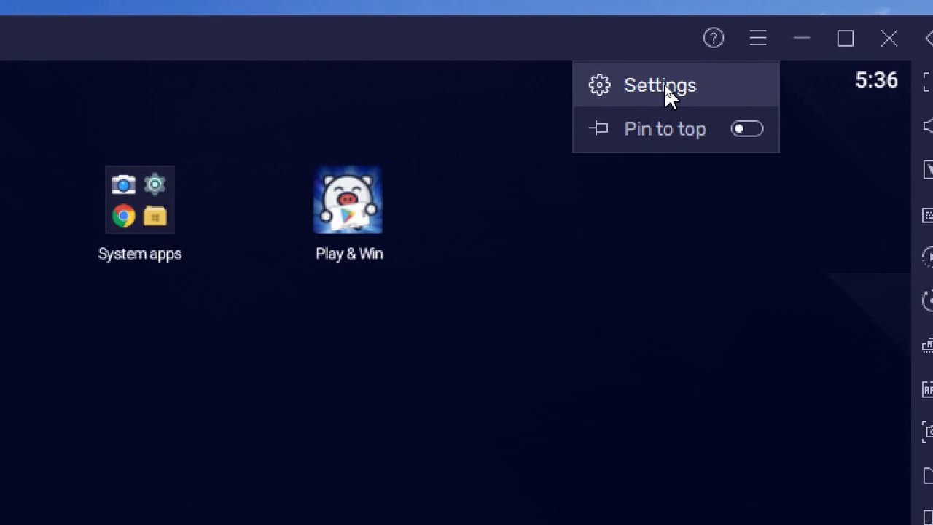
pyautogui.click(663, 84)
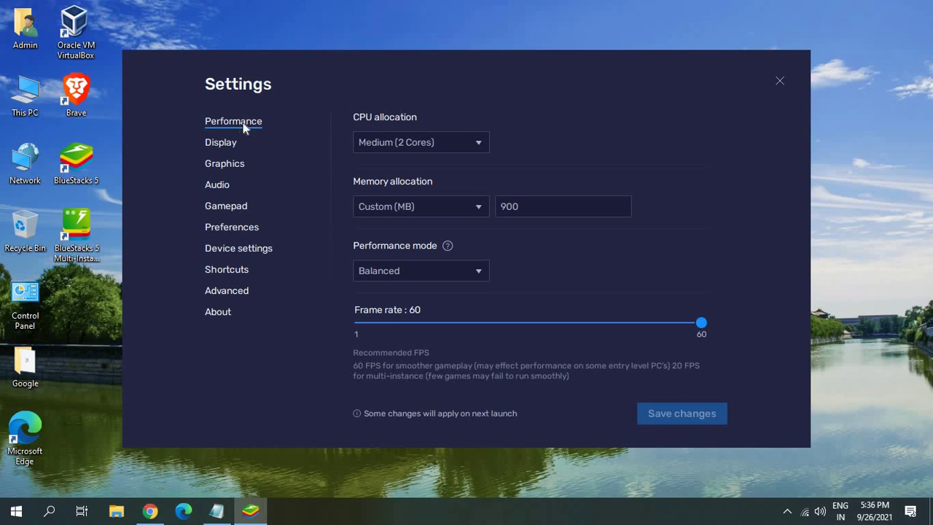
pyautogui.click(419, 140)
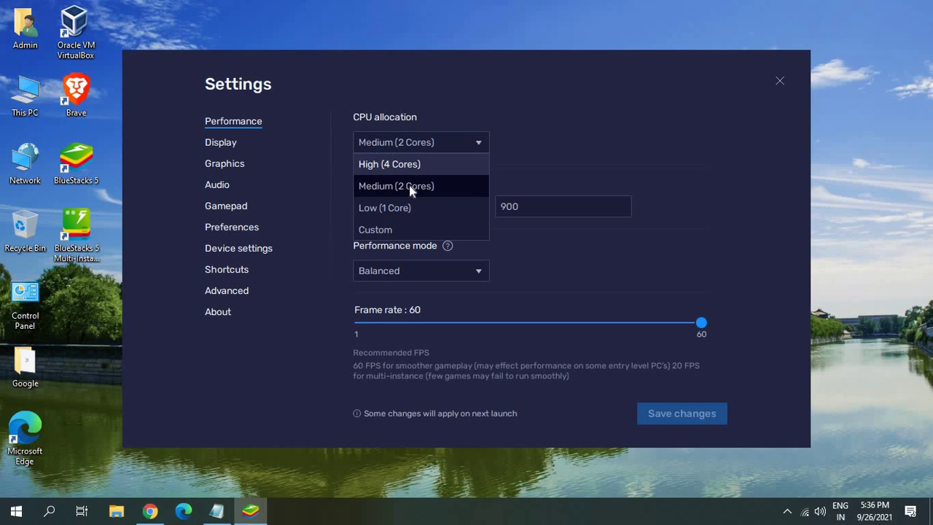
pyautogui.click(432, 148)
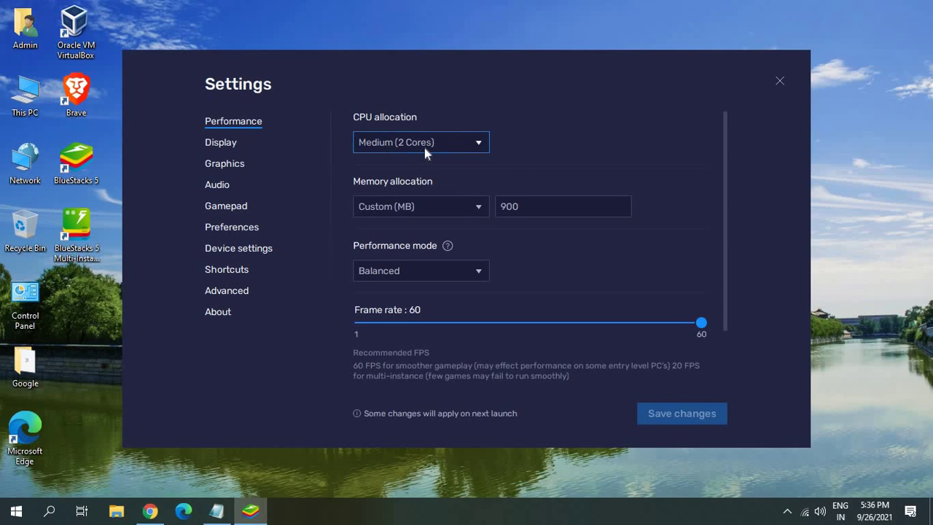
pyautogui.click(527, 203)
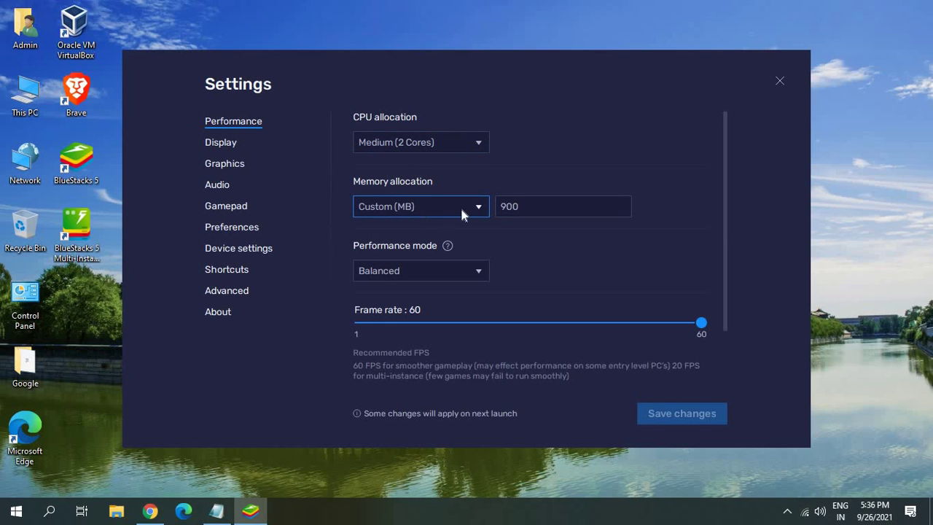
pyautogui.click(461, 206)
pyautogui.click(461, 206)
pyautogui.click(413, 273)
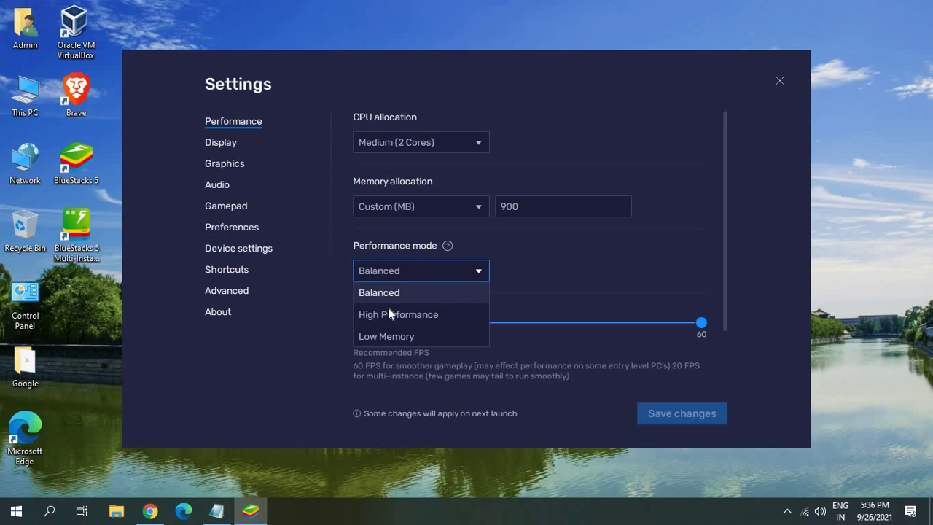
pyautogui.click(750, 269)
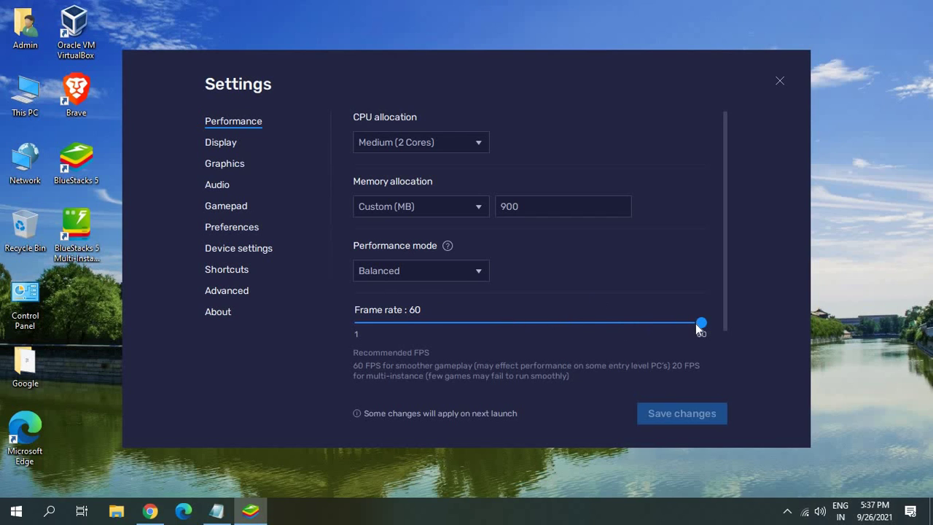
pyautogui.moveTo(698, 325); pyautogui.dragTo(614, 322)
pyautogui.moveTo(524, 339); pyautogui.dragTo(723, 324)
# Step: Examine the display orientation options, try the 1920 x 1080 resolution, and discard that change to move on to the graphics settings
pyautogui.click(227, 145)
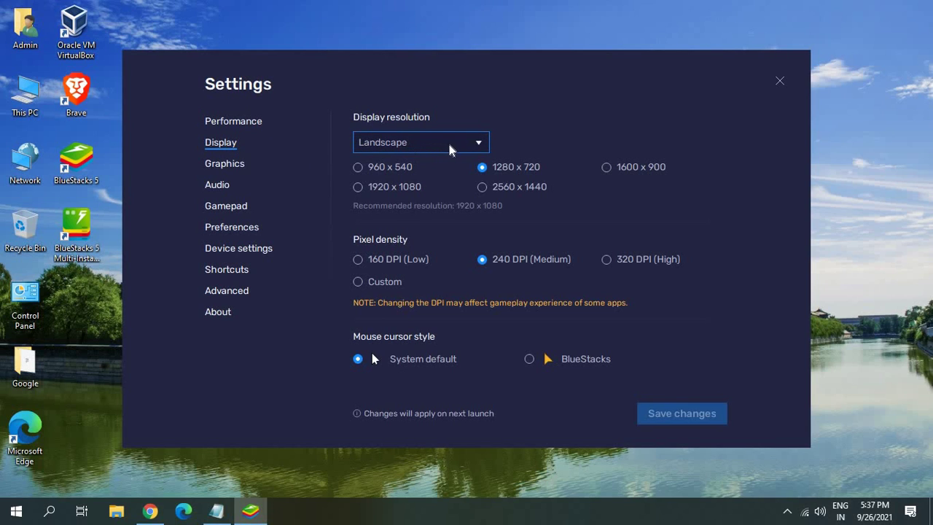
pyautogui.click(420, 148)
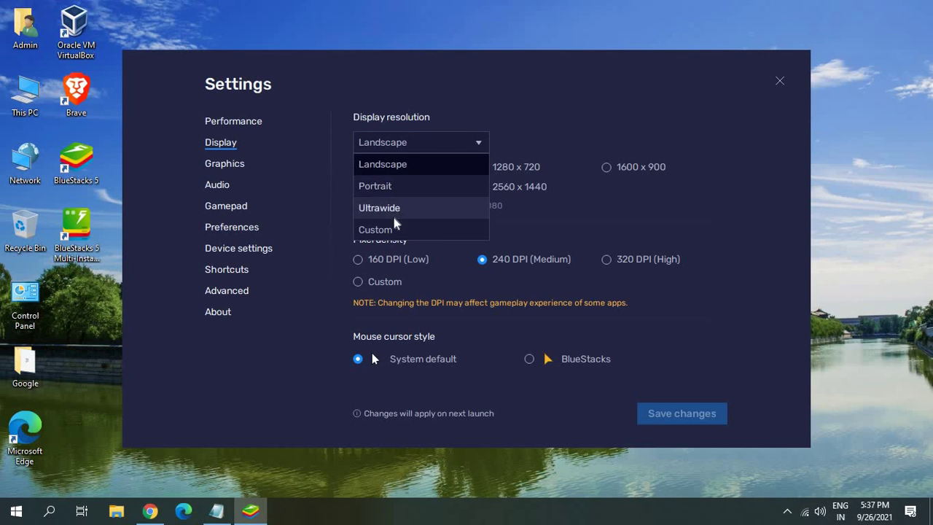
pyautogui.click(619, 211)
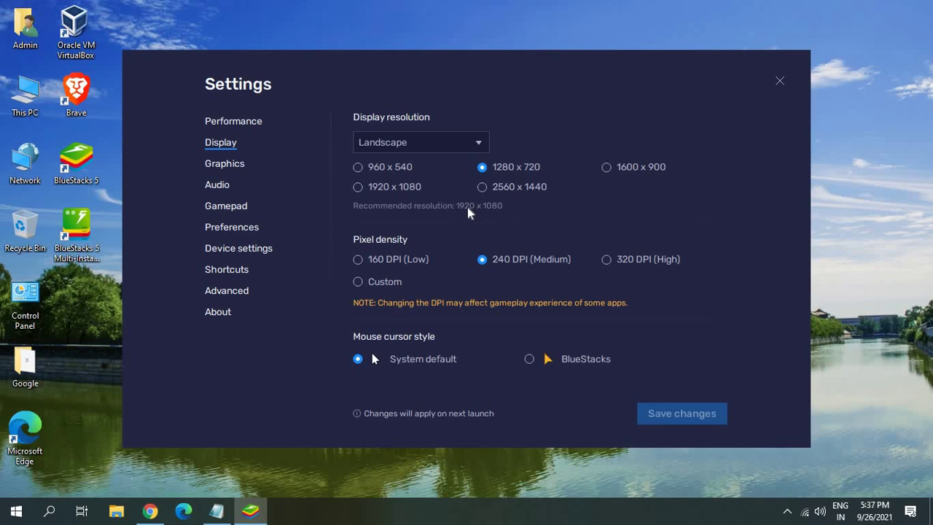
pyautogui.click(360, 187)
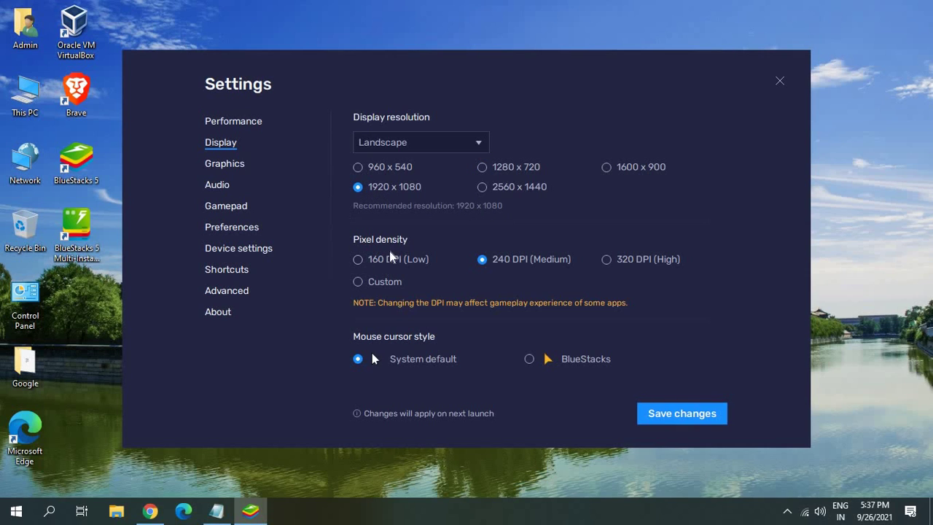
pyautogui.click(231, 166)
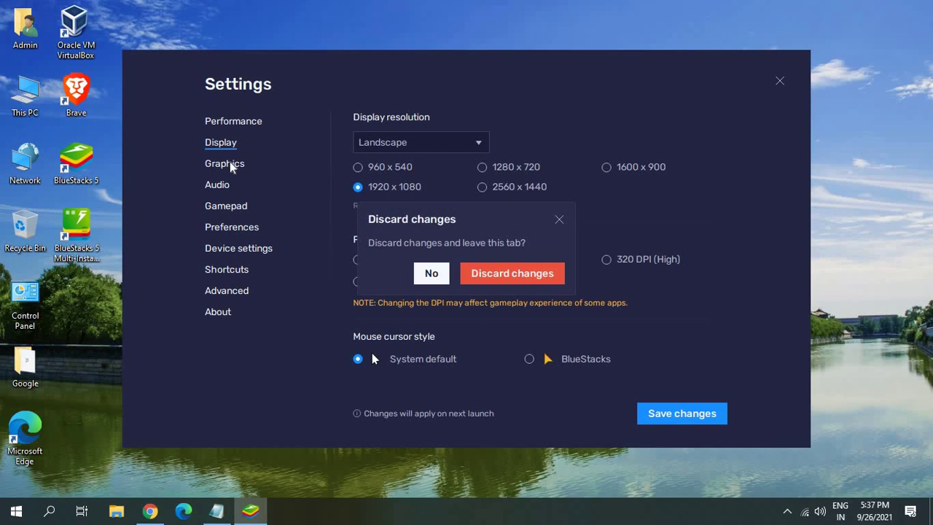
pyautogui.click(501, 275)
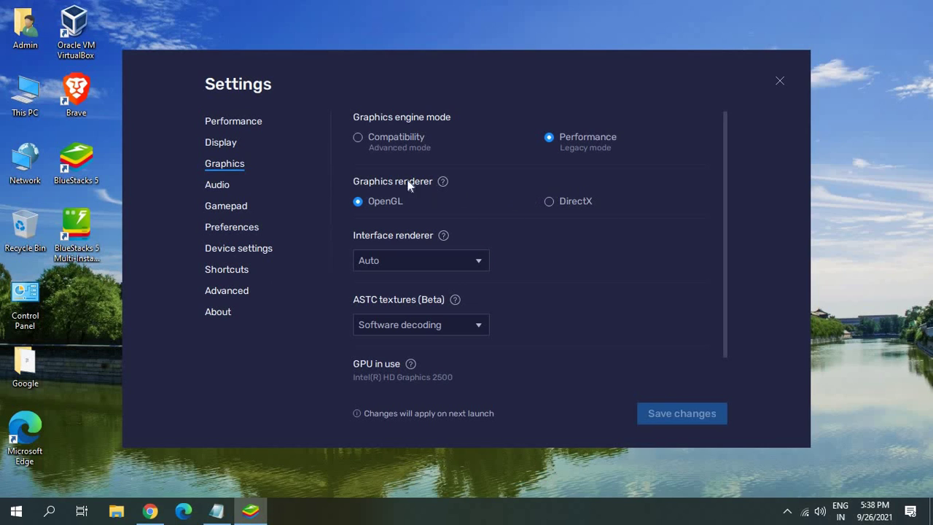
# Step: Try the Compatibility graphics engine mode and discard the change instead of restarting BlueStacks
pyautogui.click(357, 137)
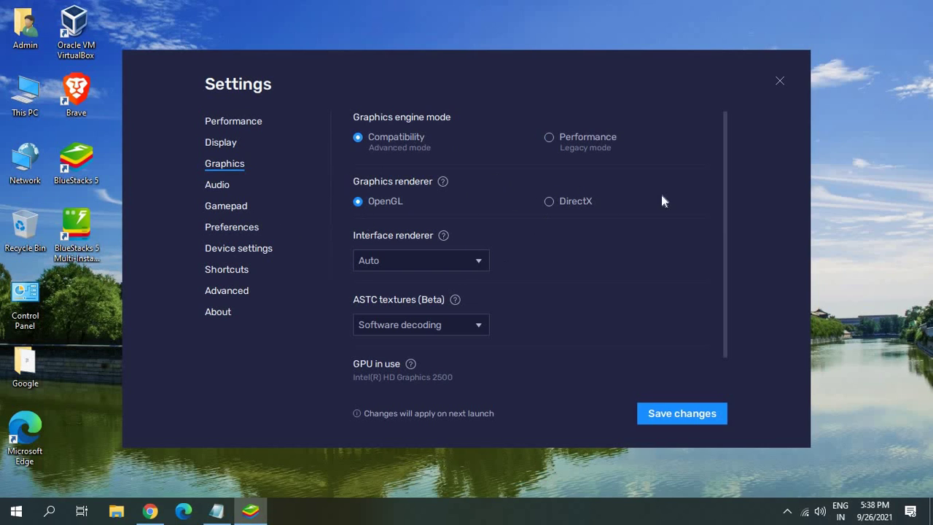
pyautogui.click(663, 413)
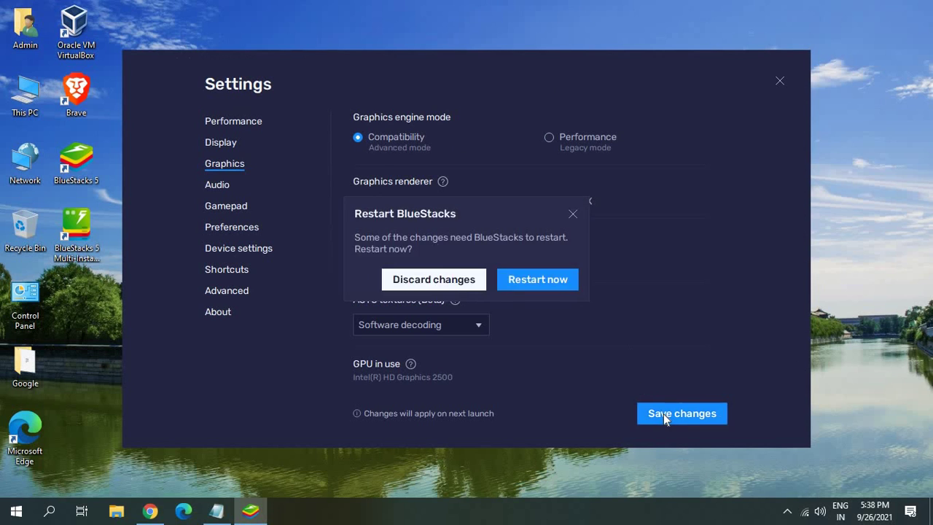
pyautogui.click(432, 277)
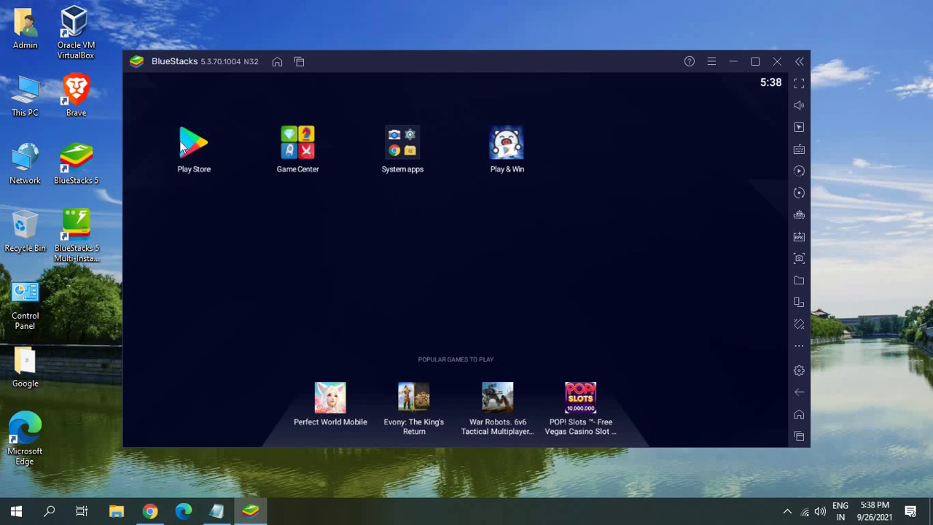